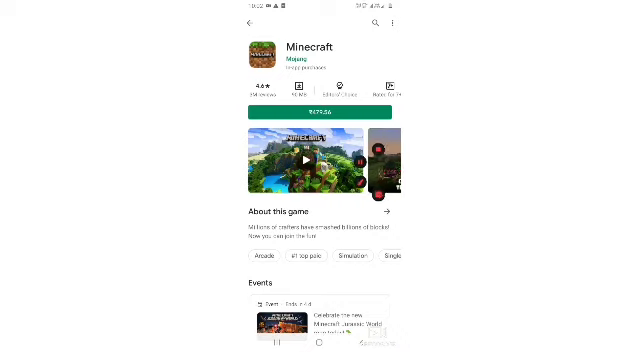
Leave the Play Store for the Android home screen
{"action": "left_click", "coordinate": [319, 342]}
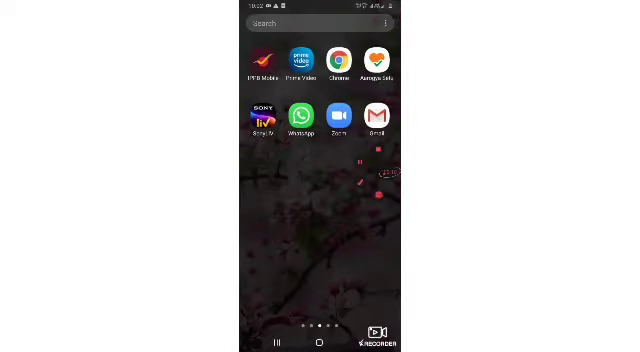
{"action": "left_click_drag", "start_coordinate": [300, 200], "coordinate": [340, 200]}
{"action": "left_click", "coordinate": [377, 333]}
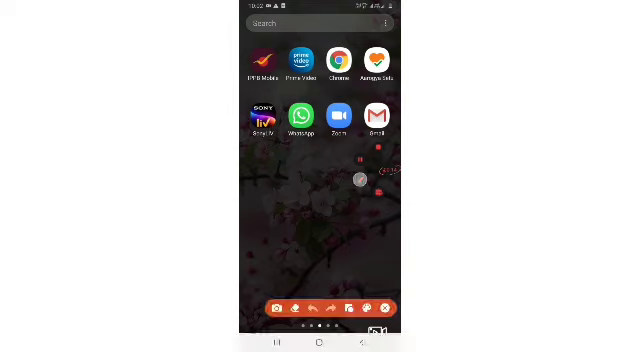
{"action": "left_click_drag", "start_coordinate": [338, 48], "coordinate": [340, 50]}
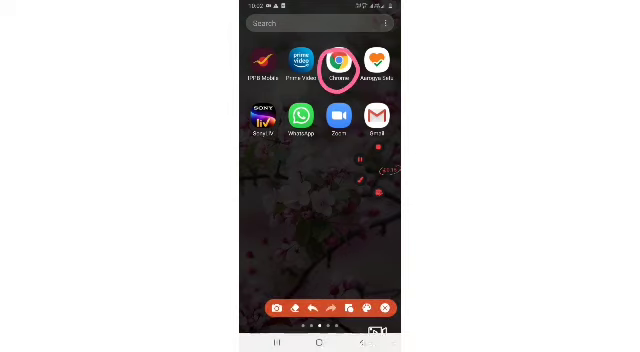
Launch Chrome and show all its open tabs
{"action": "left_click", "coordinate": [385, 308]}
{"action": "left_click", "coordinate": [338, 63]}
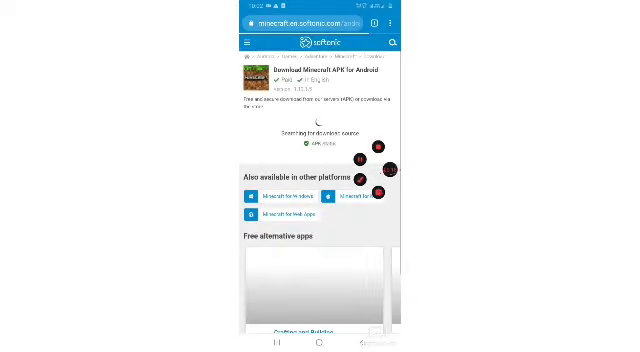
{"action": "left_click", "coordinate": [374, 23]}
Swipe away the old Softonic tab and search Google for 'Minecraft APK'
{"action": "left_click_drag", "start_coordinate": [320, 120], "coordinate": [150, 120]}
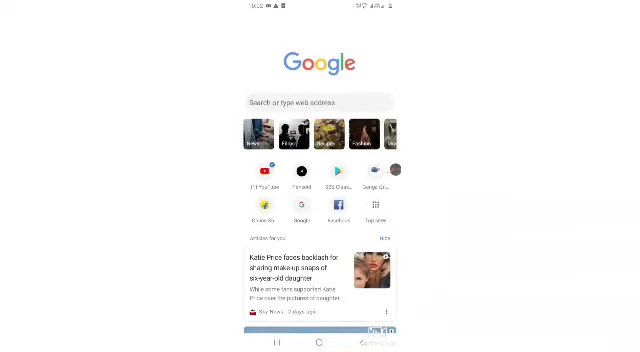
{"action": "left_click", "coordinate": [300, 102]}
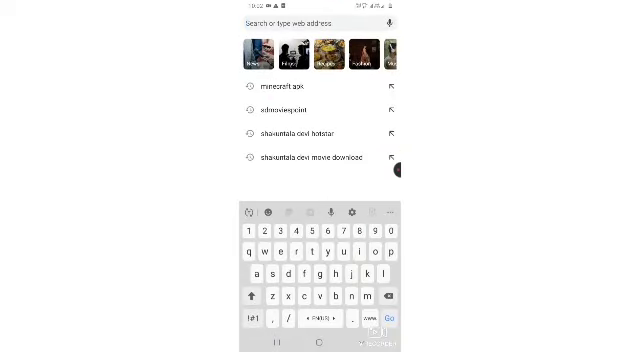
{"action": "left_click", "coordinate": [251, 295]}
{"action": "type", "text": "M"}
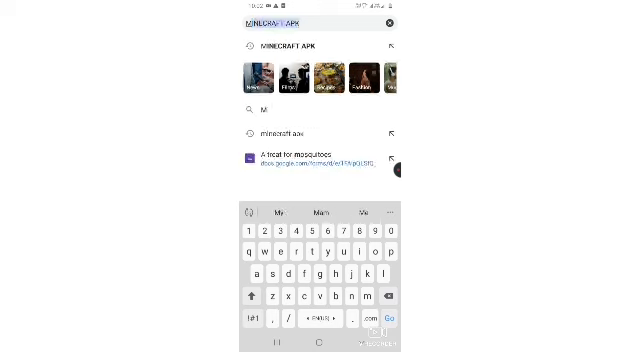
{"action": "type", "text": "inecr"}
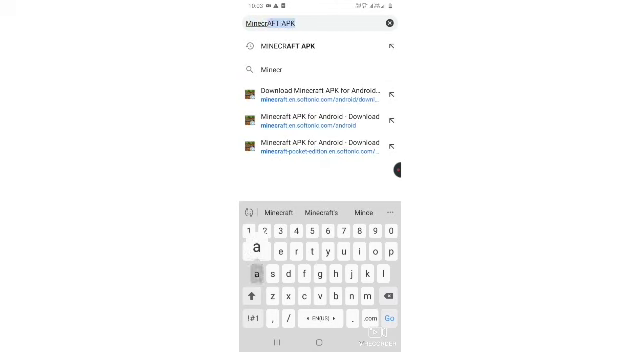
{"action": "type", "text": "aft"}
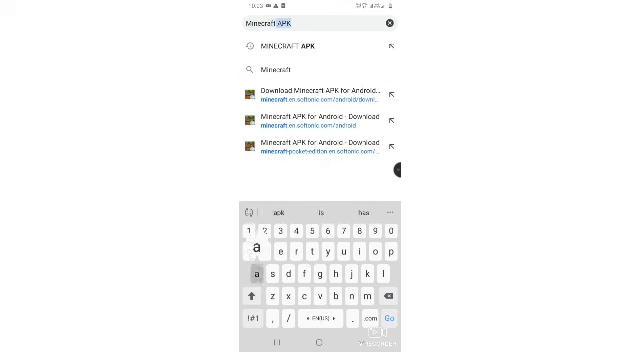
{"action": "type", "text": " apk"}
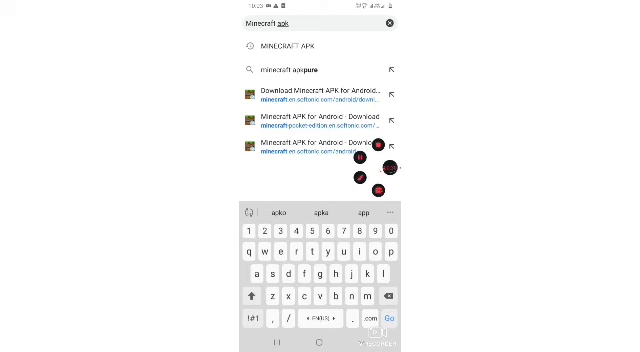
{"action": "key", "text": "Return"}
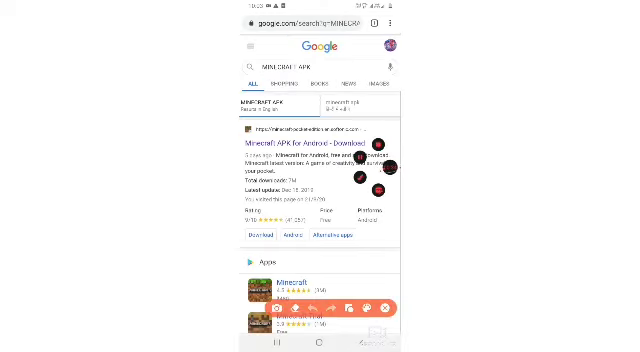
Open the Softonic 'Minecraft APK for Android - Download' search result
{"action": "left_click_drag", "start_coordinate": [300, 168], "coordinate": [335, 160]}
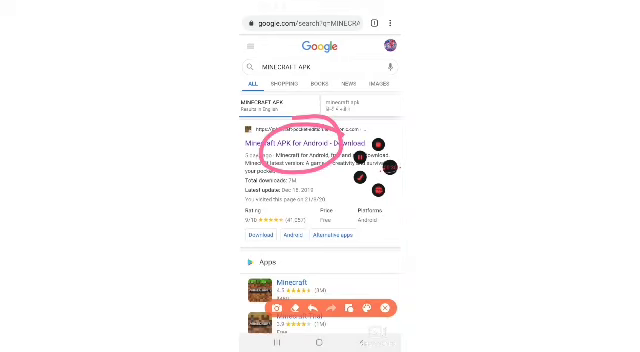
{"action": "left_click", "coordinate": [384, 307]}
{"action": "left_click", "coordinate": [305, 143]}
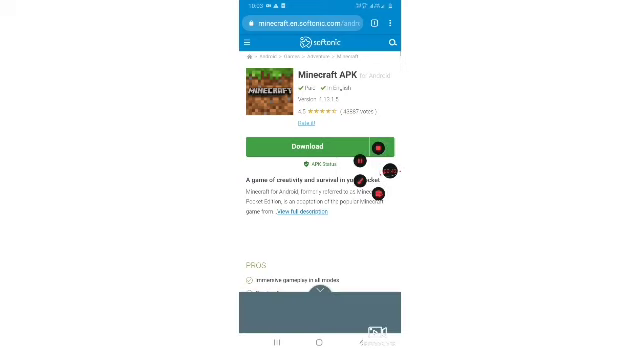
Start the Softonic Minecraft download, try Google Play, then return to Softonic
{"action": "left_click_drag", "start_coordinate": [300, 125], "coordinate": [305, 122]}
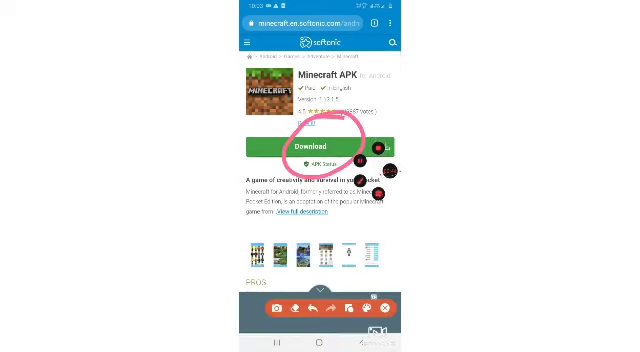
{"action": "left_click", "coordinate": [384, 307]}
{"action": "left_click", "coordinate": [310, 146]}
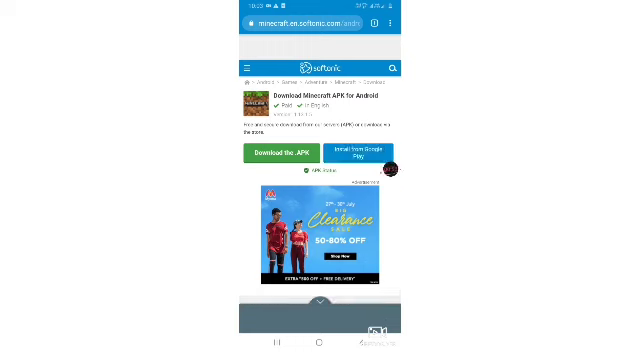
{"action": "left_click", "coordinate": [358, 152]}
{"action": "key", "text": "XF86Back"}
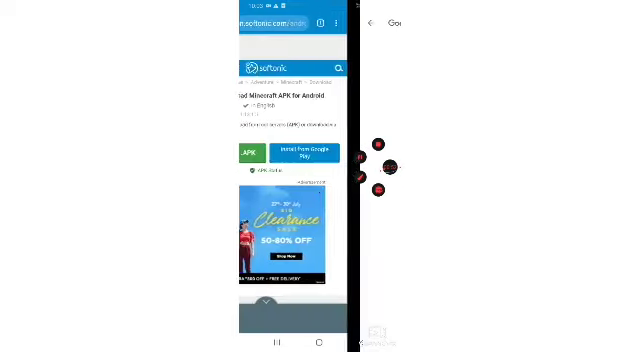
Choose 'Download the .APK' to download the Minecraft APK file directly
{"action": "left_click_drag", "start_coordinate": [310, 135], "coordinate": [312, 138]}
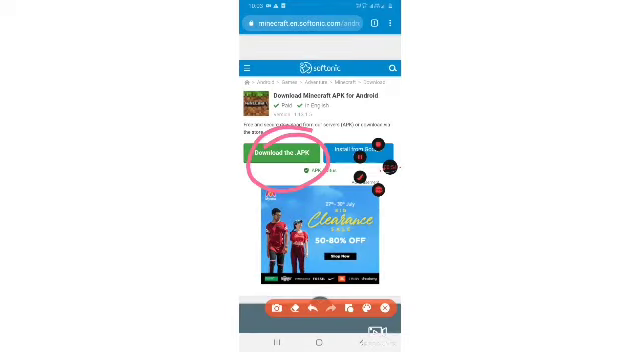
{"action": "left_click", "coordinate": [385, 308]}
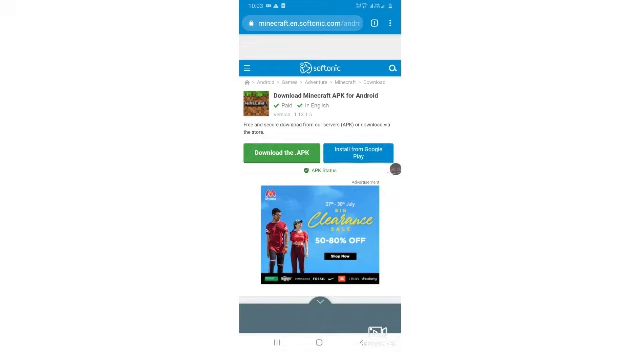
{"action": "left_click", "coordinate": [282, 152]}
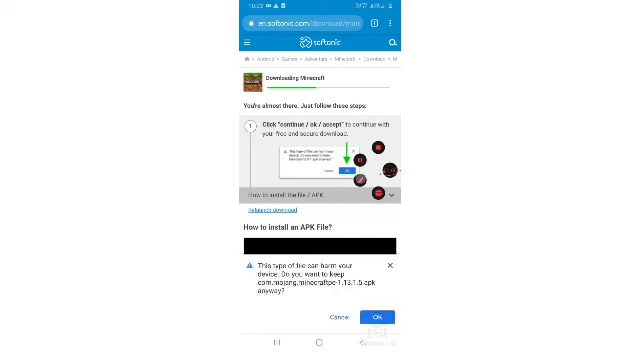
Keep the Minecraft APK despite the harm warning, starting the 90.98 MB download
{"action": "mouse_move", "coordinate": [340, 312]}
{"action": "left_mouse_down"}
{"action": "mouse_move", "coordinate": [395, 305]}
{"action": "mouse_move", "coordinate": [345, 308]}
{"action": "left_mouse_up"}
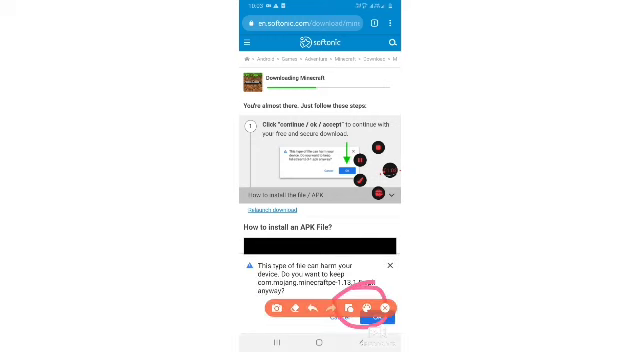
{"action": "left_click", "coordinate": [377, 316]}
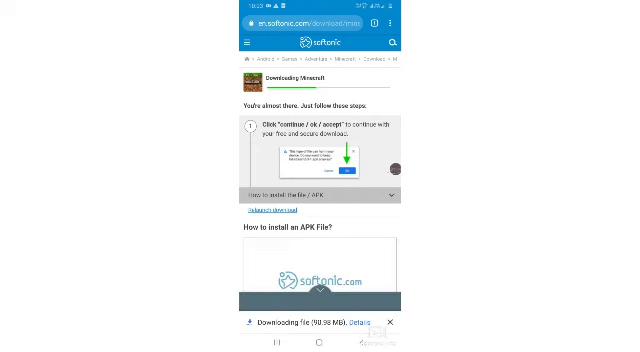
{"action": "left_click", "coordinate": [394, 169]}
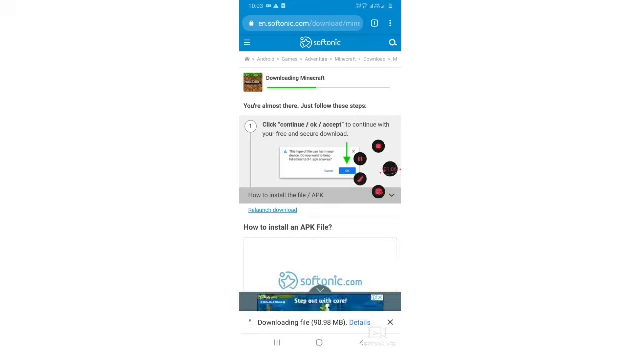
{"action": "left_click", "coordinate": [360, 158]}
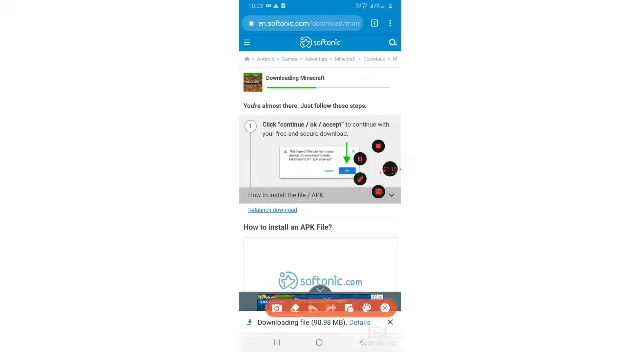
{"action": "left_click_drag", "start_coordinate": [372, 24], "coordinate": [398, 40]}
{"action": "left_click", "coordinate": [394, 169]}
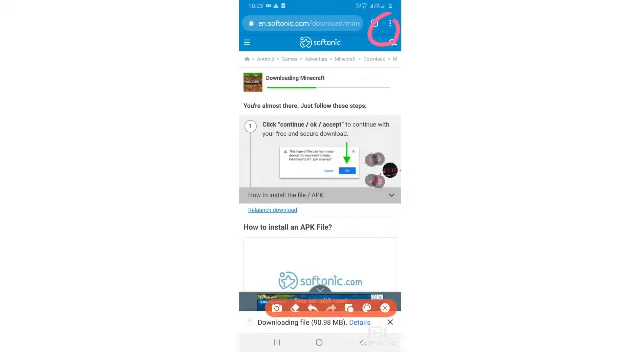
Bring up Chrome's three-dot main menu
{"action": "left_click", "coordinate": [385, 308]}
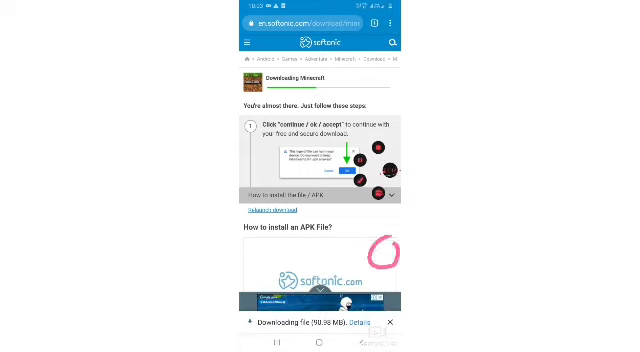
{"action": "left_click", "coordinate": [389, 23]}
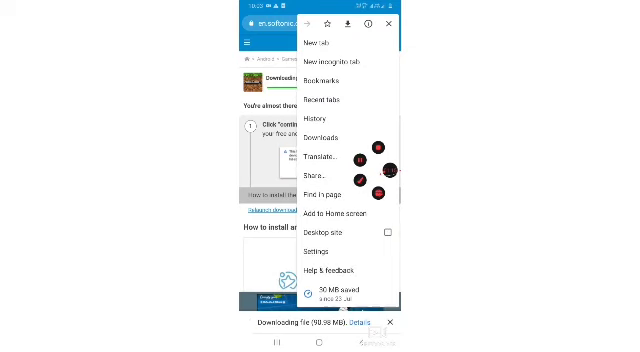
{"action": "left_click", "coordinate": [360, 158]}
{"action": "left_click_drag", "start_coordinate": [305, 140], "coordinate": [350, 130]}
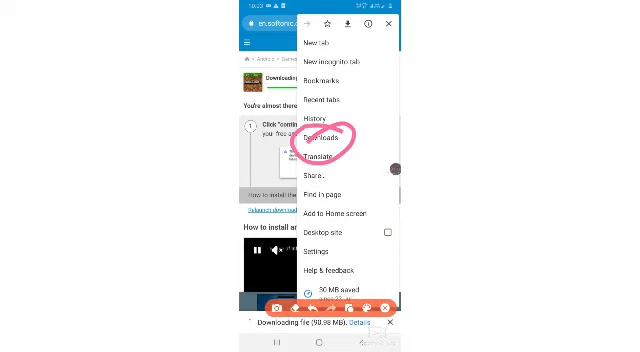
View com.mojang.minecraftpe downloading in Downloads, at 28.33 of 90.98 MB
{"action": "left_click", "coordinate": [385, 308]}
{"action": "left_click", "coordinate": [320, 137]}
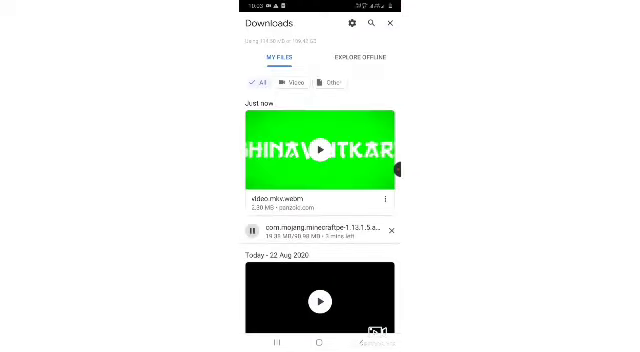
{"action": "left_click", "coordinate": [397, 170]}
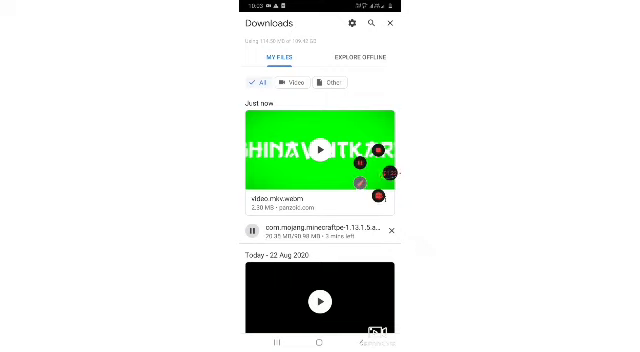
{"action": "left_click", "coordinate": [360, 182]}
{"action": "left_click_drag", "start_coordinate": [300, 222], "coordinate": [290, 222]}
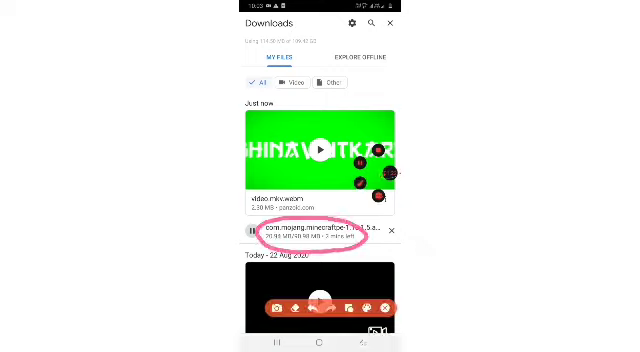
{"action": "left_click", "coordinate": [385, 308]}
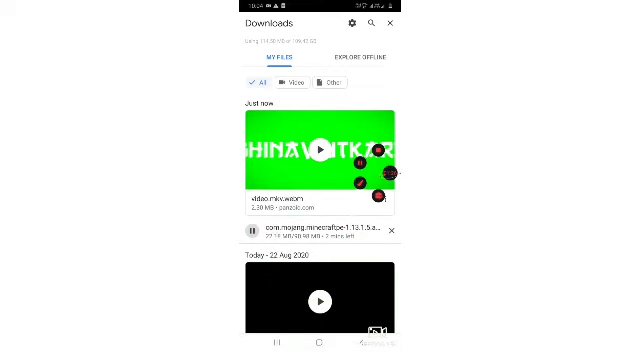
{"action": "left_click", "coordinate": [378, 196]}
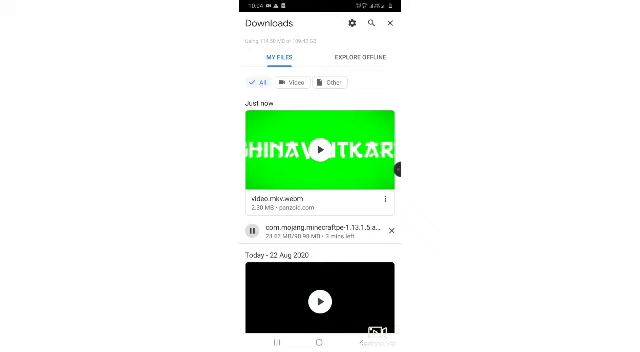
{"action": "scroll", "coordinate": [320, 200], "scroll_direction": "down", "scroll_amount": 1}
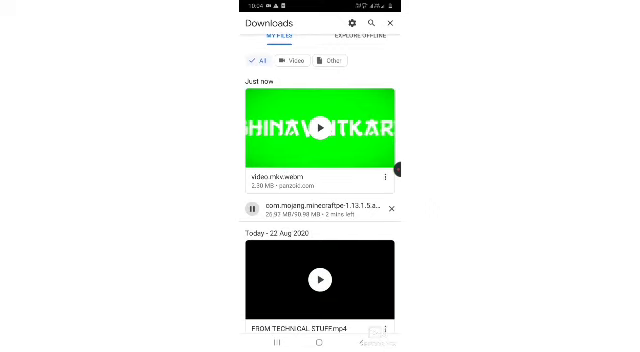
{"action": "left_click", "coordinate": [396, 169]}
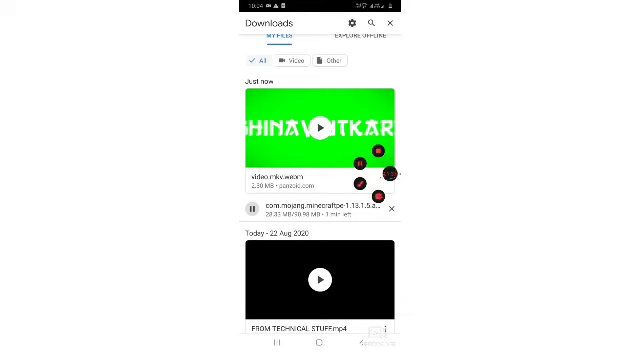
{"action": "scroll", "coordinate": [320, 200], "scroll_direction": "down", "scroll_amount": 5}
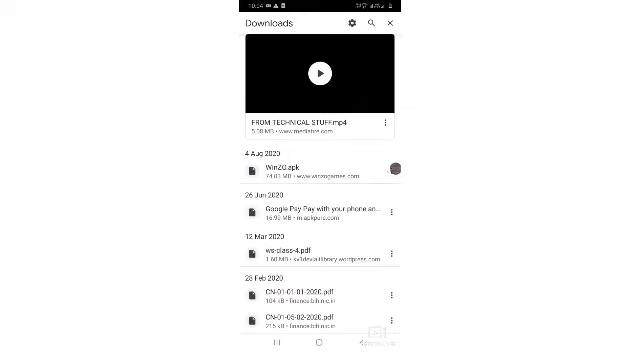
Scroll down Downloads and open Win20.apk, showing the Package installer chooser
{"action": "left_click", "coordinate": [396, 169]}
{"action": "left_click", "coordinate": [396, 169]}
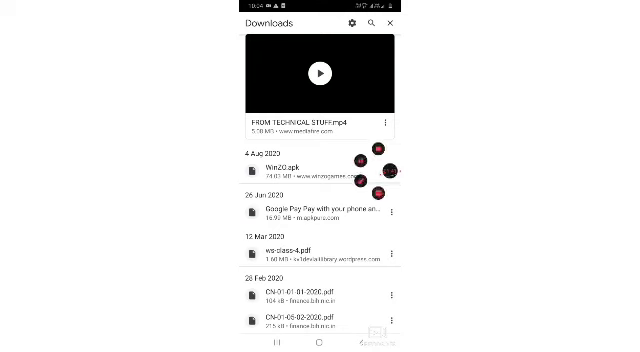
{"action": "mouse_move", "coordinate": [325, 155]}
{"action": "left_mouse_down"}
{"action": "mouse_move", "coordinate": [258, 168]}
{"action": "mouse_move", "coordinate": [252, 185]}
{"action": "mouse_move", "coordinate": [330, 190]}
{"action": "left_mouse_up"}
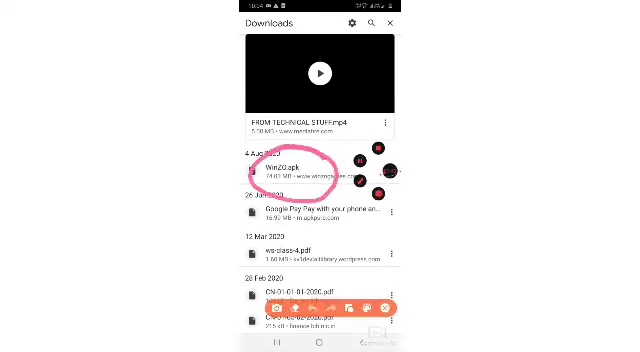
{"action": "left_click", "coordinate": [396, 169]}
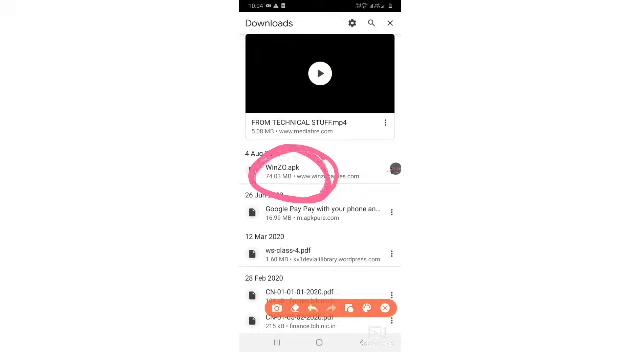
{"action": "left_click_drag", "start_coordinate": [300, 195], "coordinate": [310, 200]}
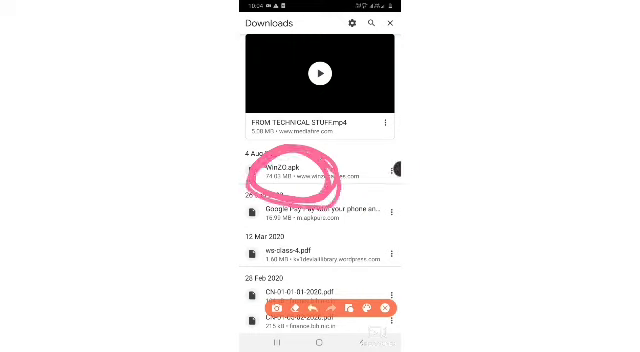
{"action": "left_click", "coordinate": [396, 169]}
{"action": "left_click", "coordinate": [385, 307]}
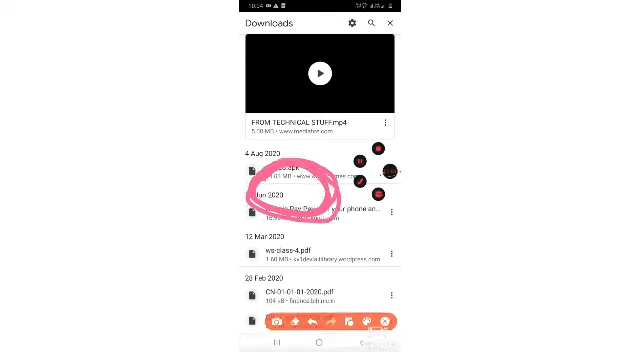
Dismiss the Open with chooser and delete Win20.apk from its options menu
{"action": "left_click", "coordinate": [290, 170]}
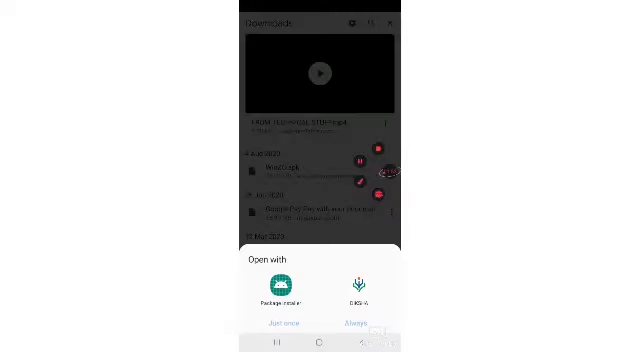
{"action": "key", "text": "Escape"}
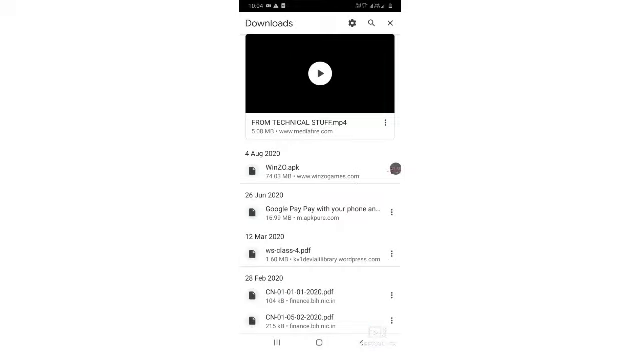
{"action": "left_click", "coordinate": [391, 169]}
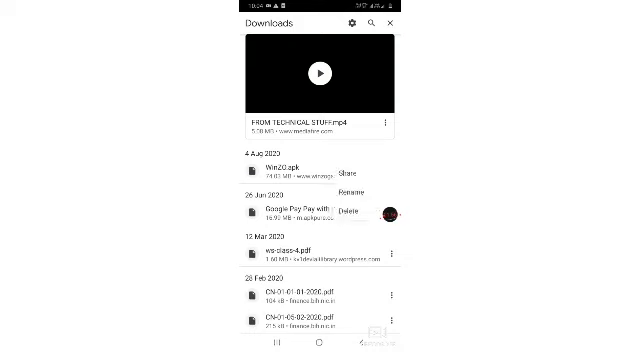
{"action": "left_click", "coordinate": [348, 211]}
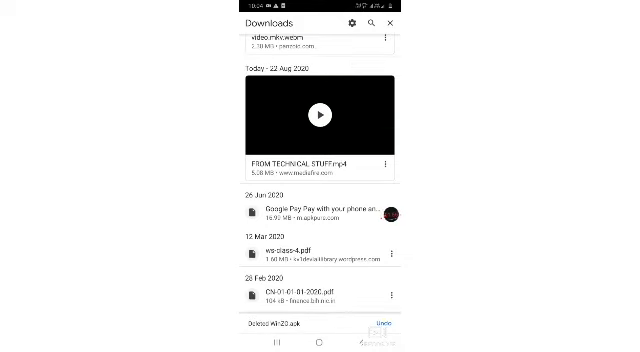
Scroll back to the top of Downloads, where video.mkv.webm is listed first
{"action": "left_click", "coordinate": [391, 214]}
{"action": "left_click", "coordinate": [361, 226]}
{"action": "mouse_move", "coordinate": [330, 238]}
{"action": "left_mouse_down"}
{"action": "mouse_move", "coordinate": [258, 265]}
{"action": "mouse_move", "coordinate": [330, 238]}
{"action": "left_mouse_up"}
{"action": "mouse_move", "coordinate": [330, 215]}
{"action": "left_mouse_down"}
{"action": "mouse_move", "coordinate": [268, 195]}
{"action": "mouse_move", "coordinate": [330, 230]}
{"action": "left_mouse_up"}
{"action": "left_click", "coordinate": [385, 307]}
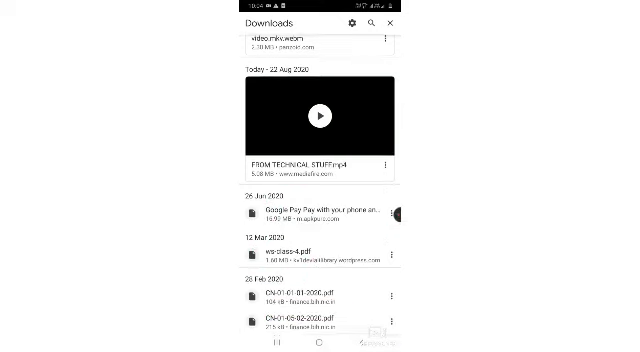
{"action": "scroll", "coordinate": [319, 200], "scroll_direction": "up", "scroll_amount": 3}
{"action": "scroll", "coordinate": [319, 180], "scroll_direction": "up", "scroll_amount": 3}
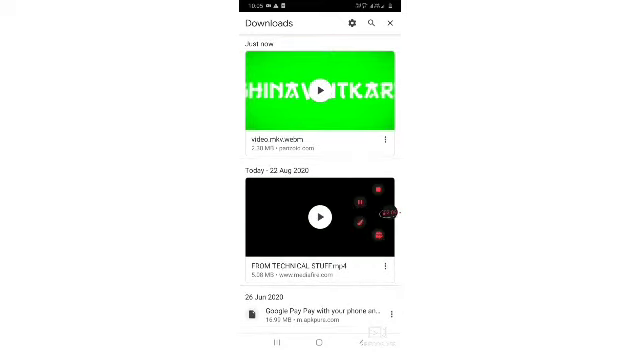
{"action": "left_click", "coordinate": [315, 312]}
{"action": "left_click", "coordinate": [280, 285]}
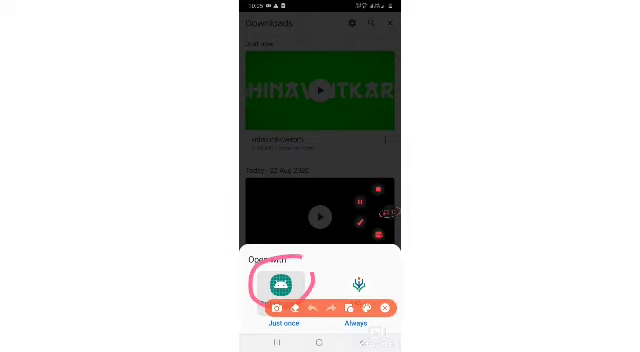
{"action": "left_click", "coordinate": [283, 322]}
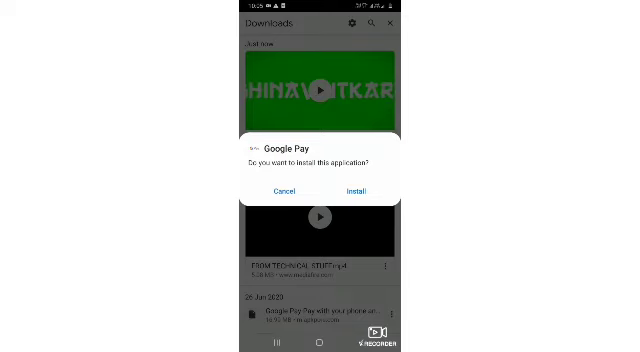
{"action": "left_click", "coordinate": [284, 191]}
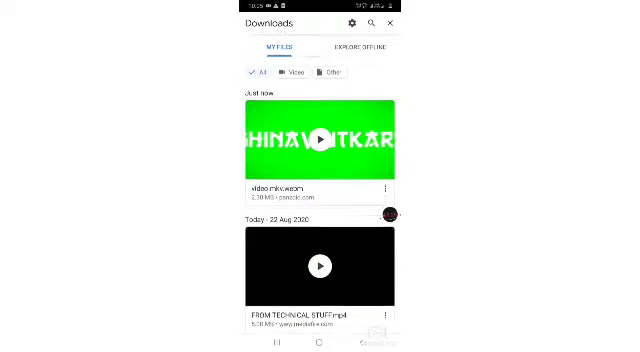
Close Downloads and the Softonic tab, leaving the Google new-tab page
{"action": "left_click", "coordinate": [390, 23]}
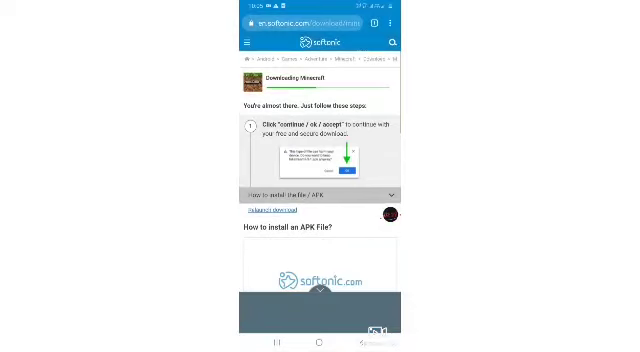
{"action": "left_click", "coordinate": [374, 23]}
{"action": "left_click", "coordinate": [385, 46]}
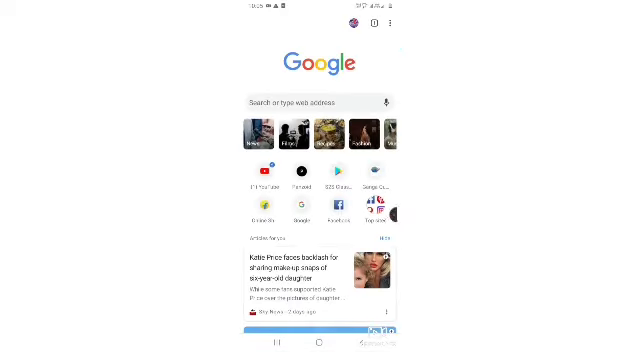
{"action": "left_click", "coordinate": [390, 214]}
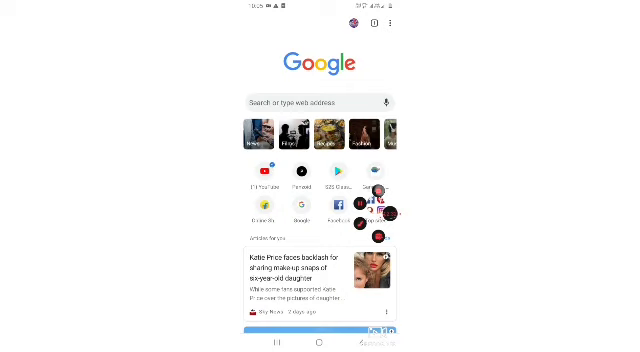
{"action": "left_click", "coordinate": [390, 213]}
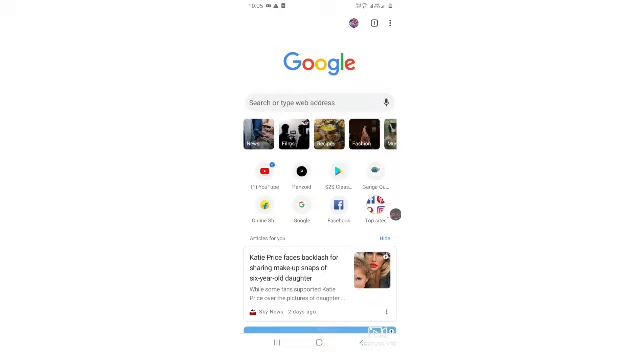
{"action": "left_click", "coordinate": [394, 213]}
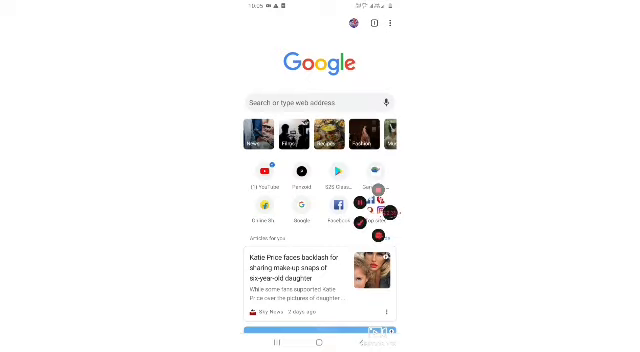